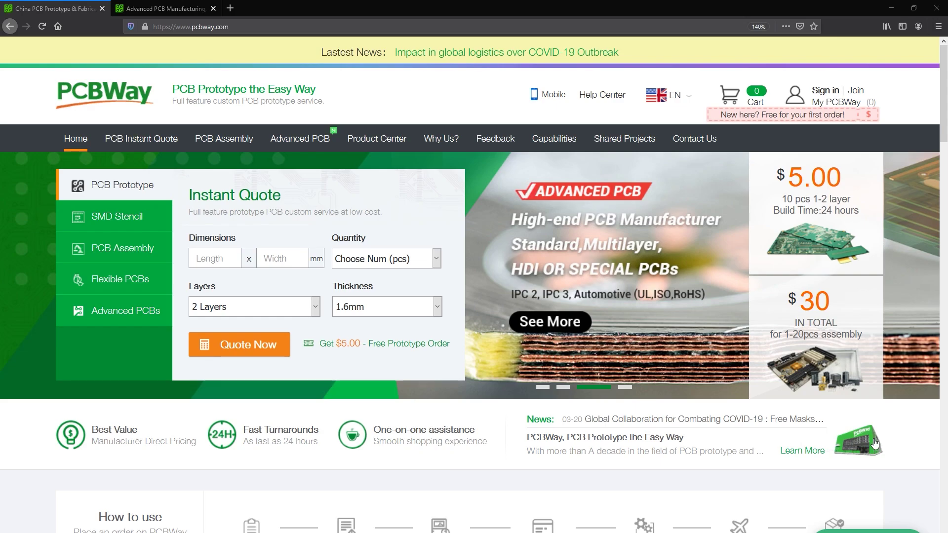
scroll(909, 446, down, 15)
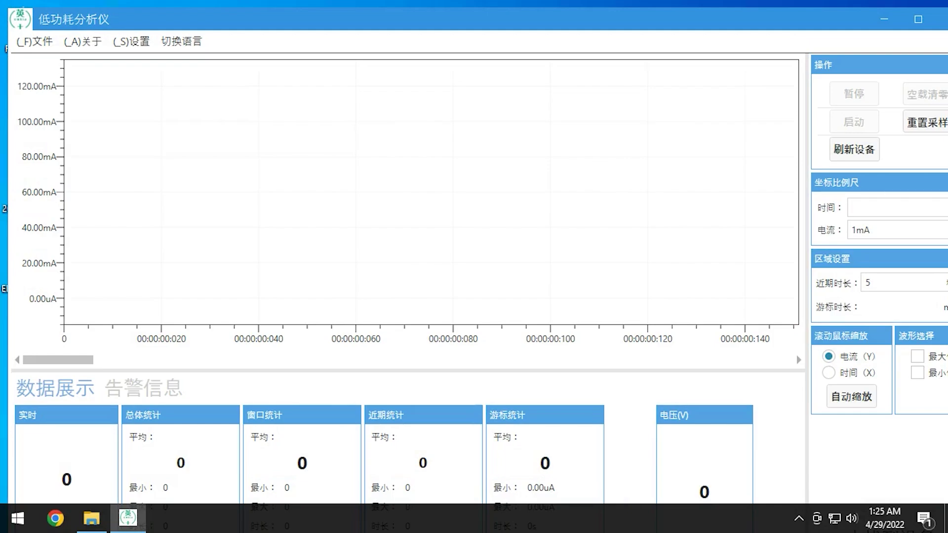
Maximize the power analyzer window and change its interface language to English.
click(918, 19)
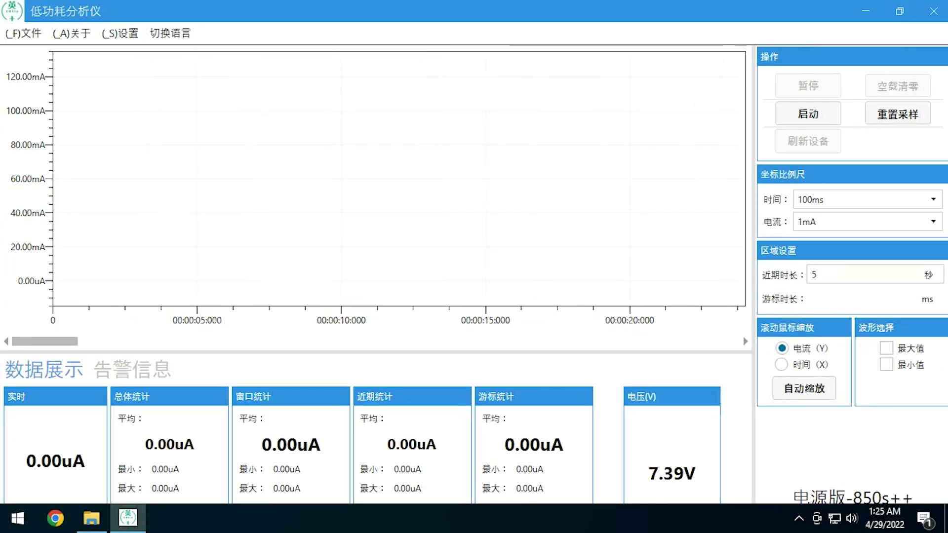
click(170, 33)
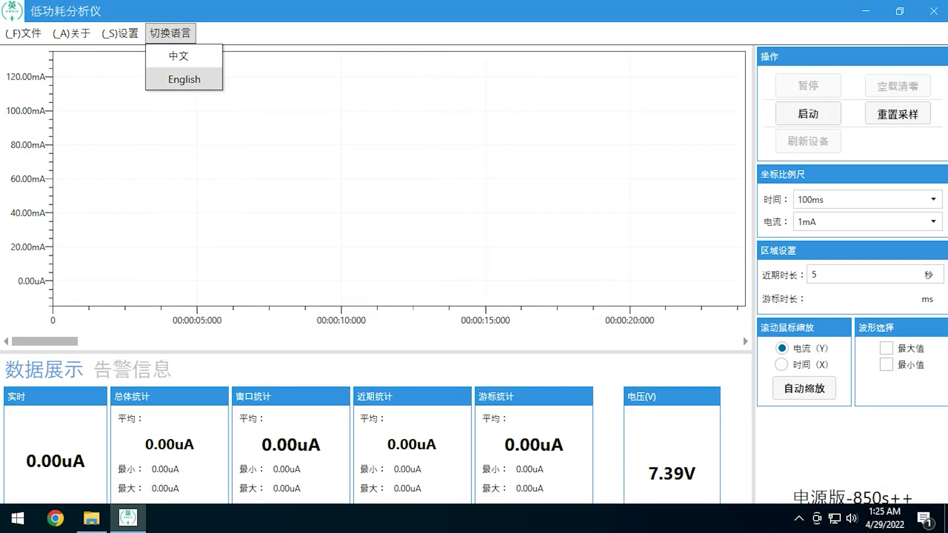
click(184, 80)
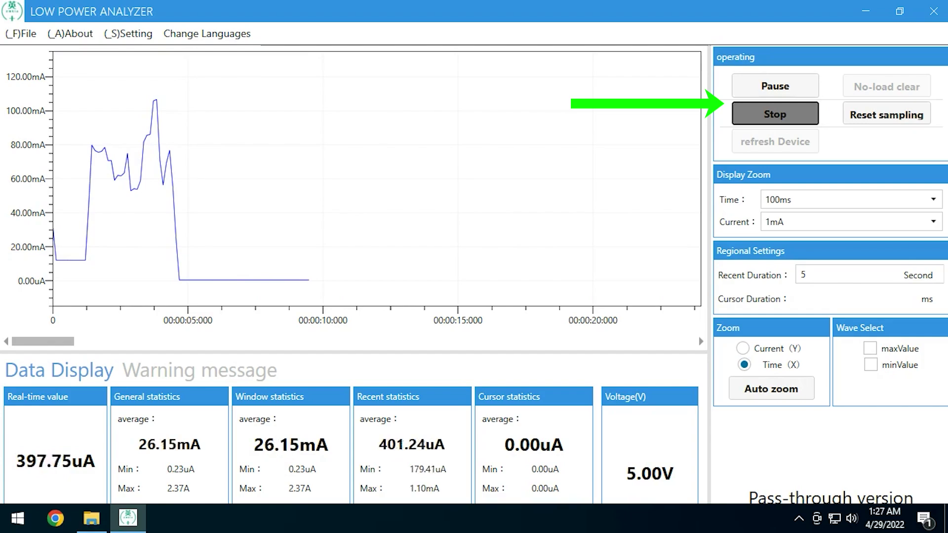
Examine the recorded current spike near 12.9 seconds along the time axis.
scroll(187, 190, up, 4)
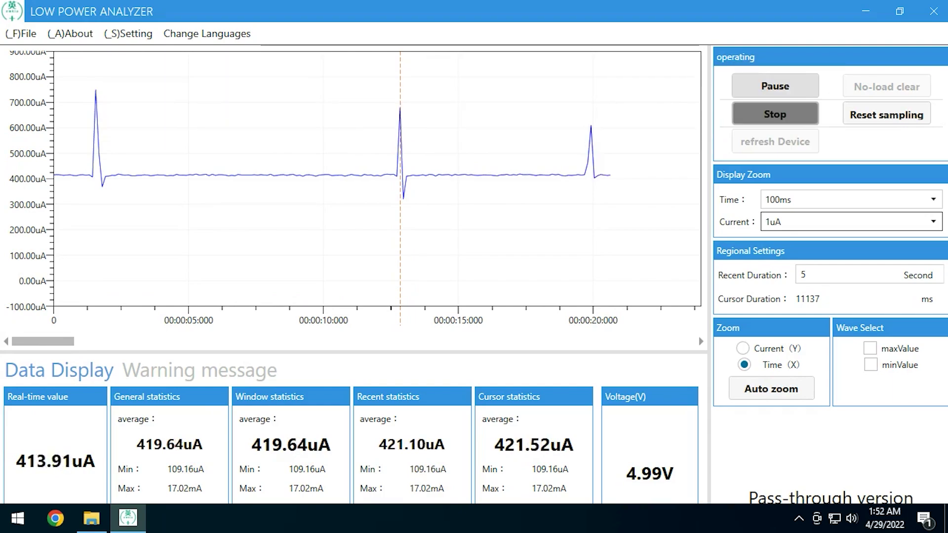
key(space)
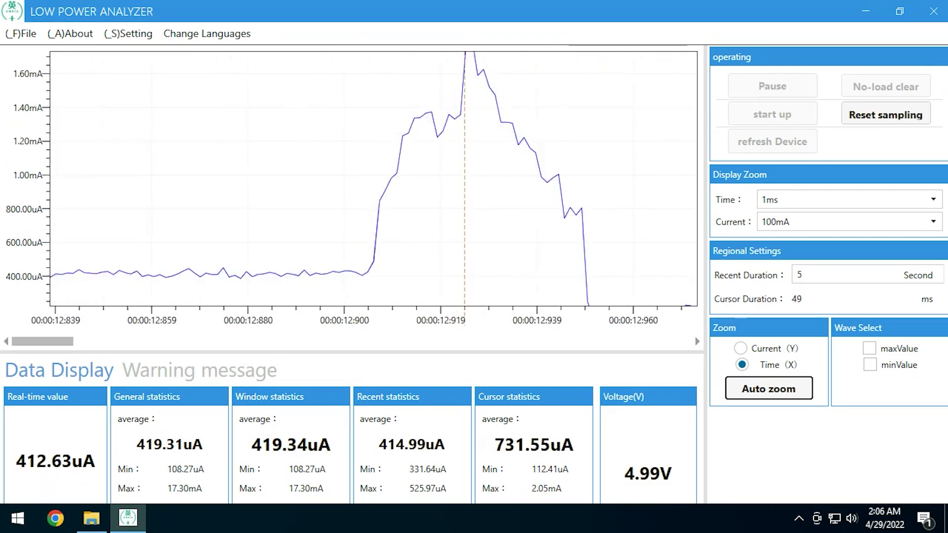
scroll(464, 178, down, 3)
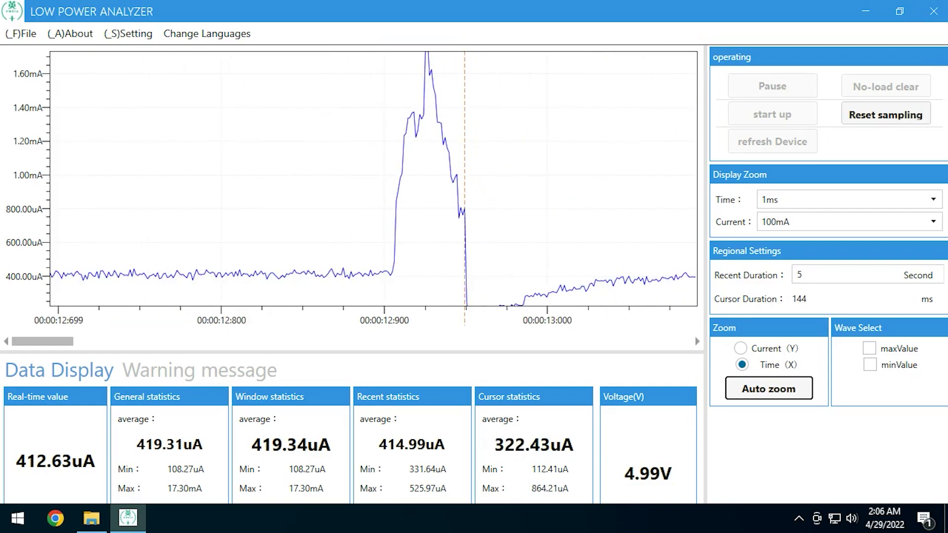
scroll(463, 177, up, 3)
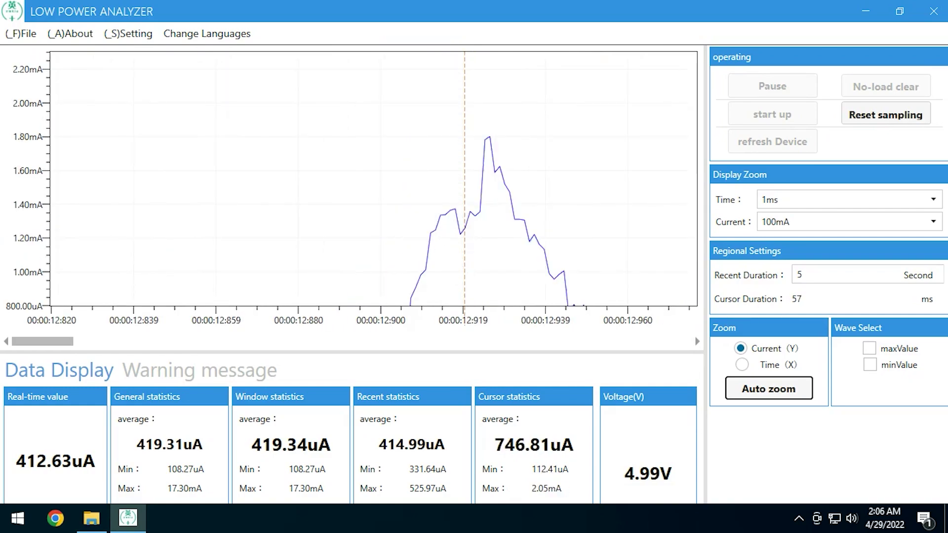
Examine the spike's peak and full shape along the current axis, reading the value at its tip.
scroll(373, 178, up, 6)
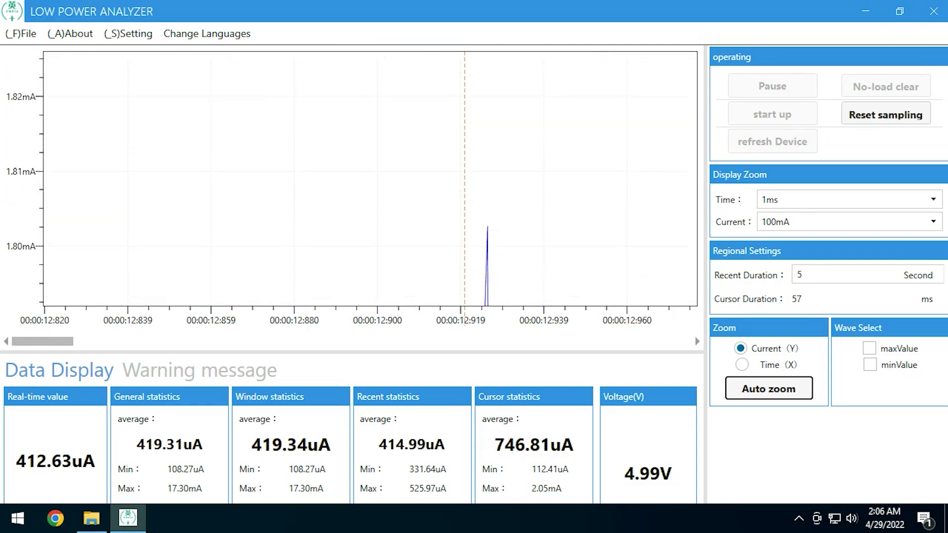
scroll(373, 179, up, 2)
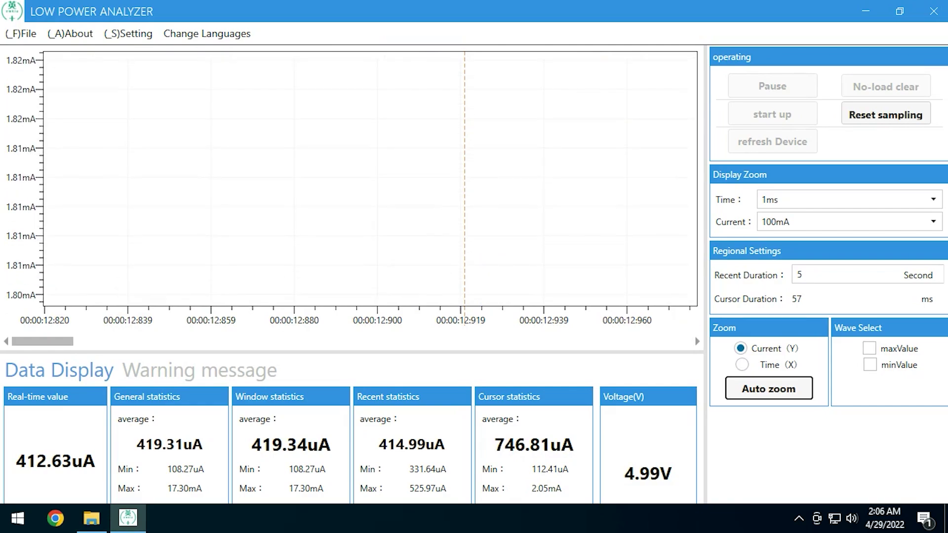
drag(489, 148, 382, 166)
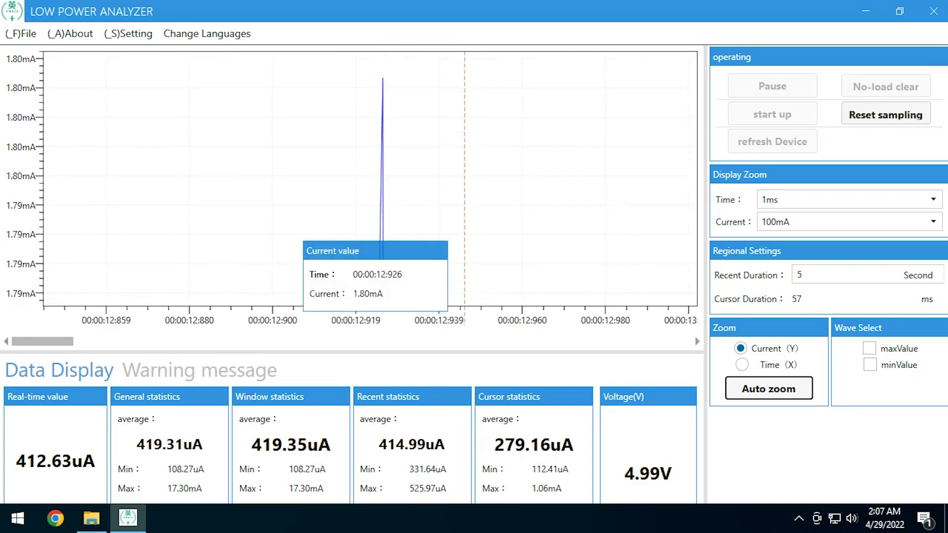
scroll(378, 188, down, 3)
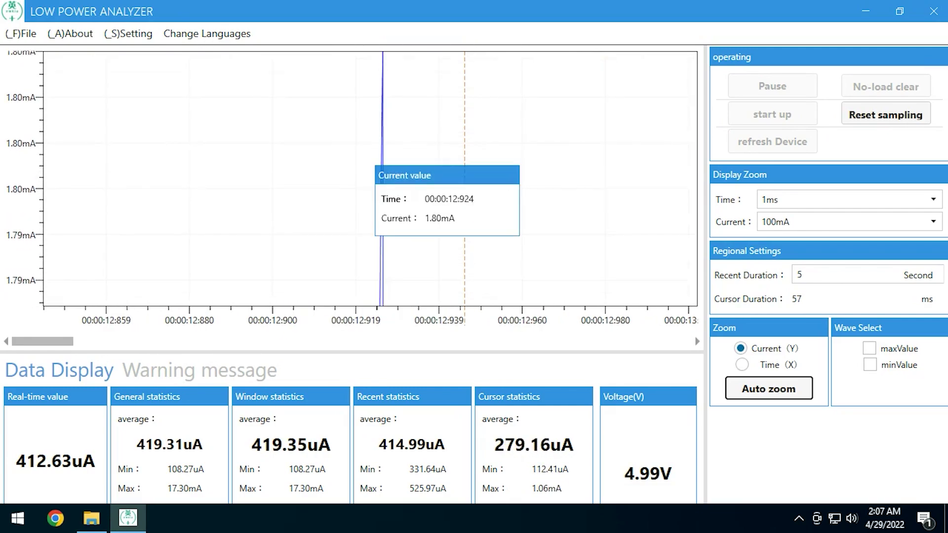
scroll(380, 197, down, 3)
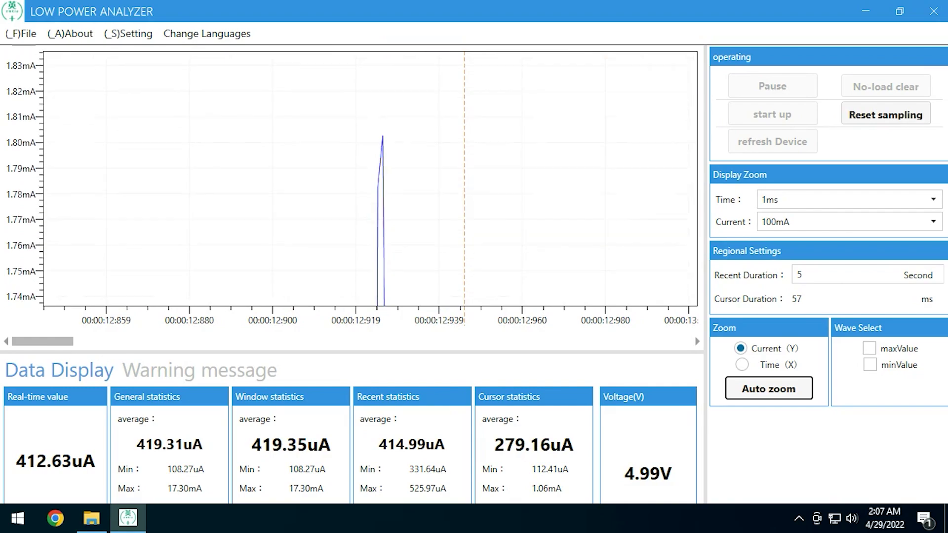
scroll(380, 197, down, 3)
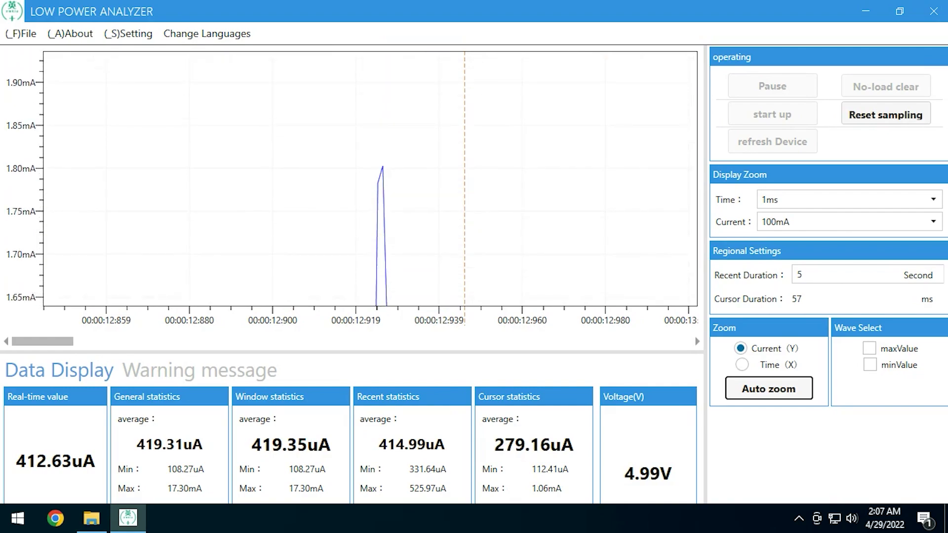
scroll(370, 178, down, 5)
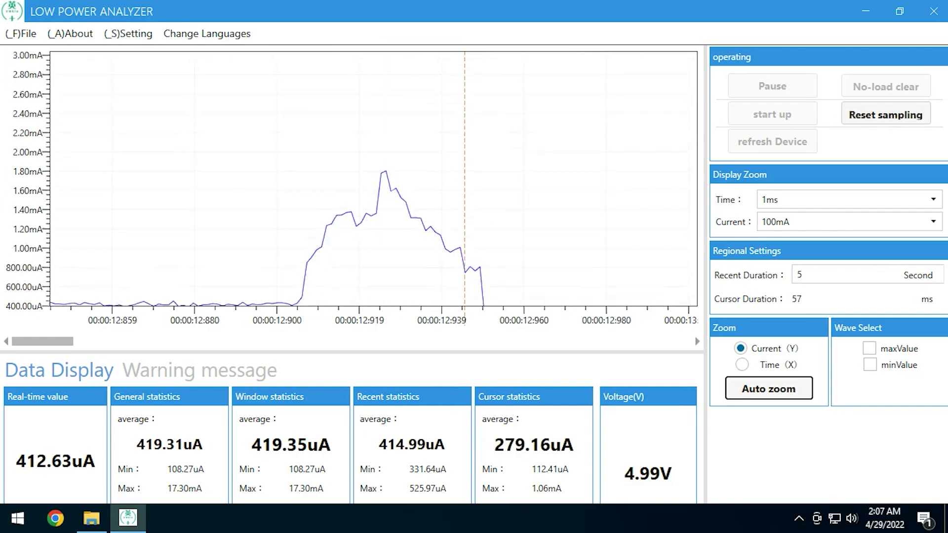
scroll(370, 178, up, 5)
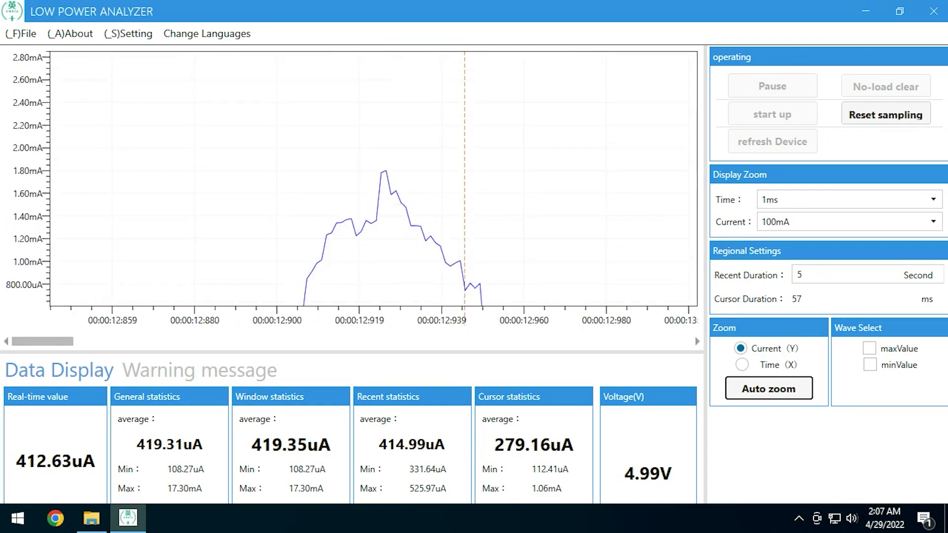
scroll(370, 178, down, 3)
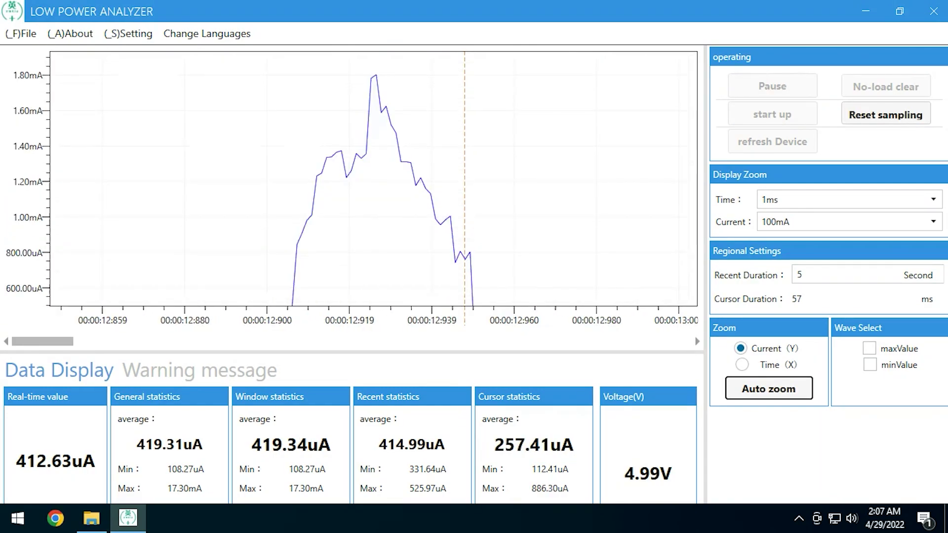
scroll(370, 177, down, 1)
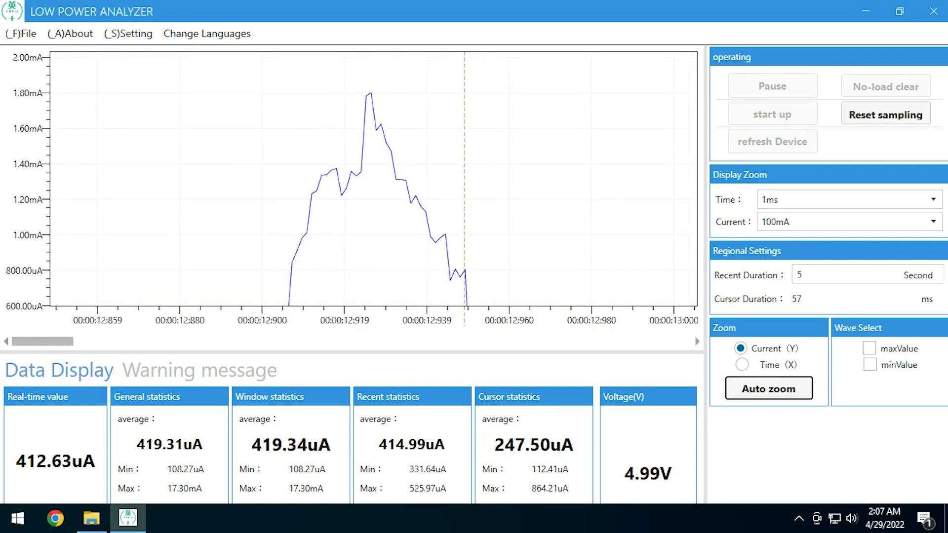
Try the 1mA current scale, then set the display zoom to 100mA for current and 5ms for time.
click(849, 222)
click(790, 253)
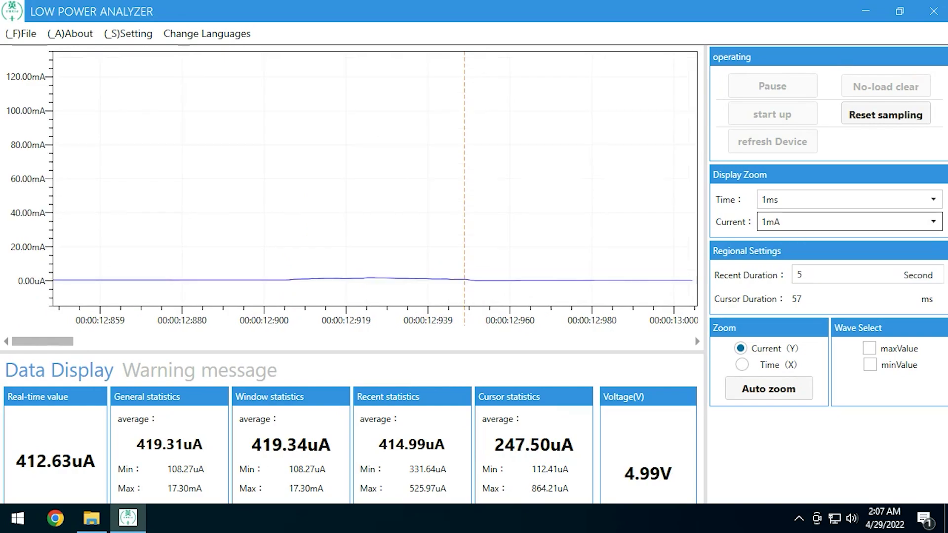
click(849, 221)
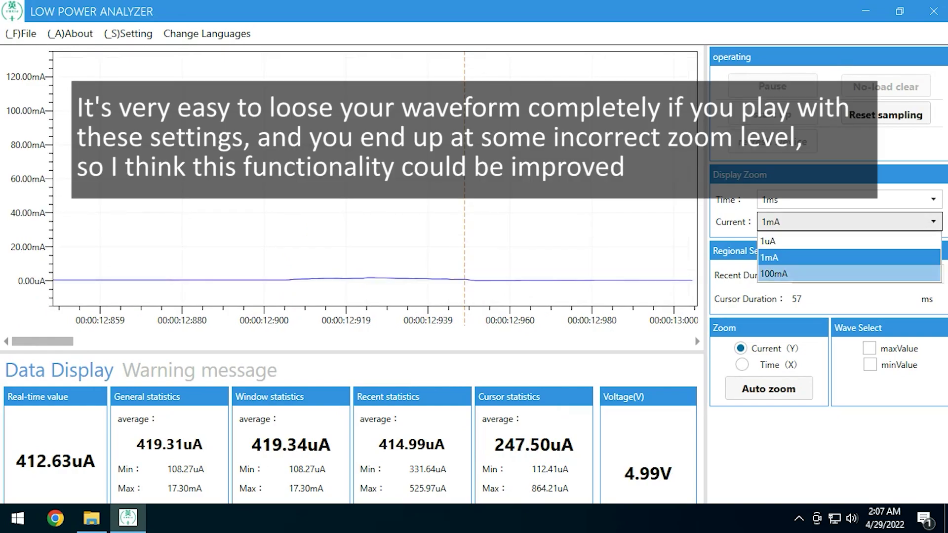
click(789, 273)
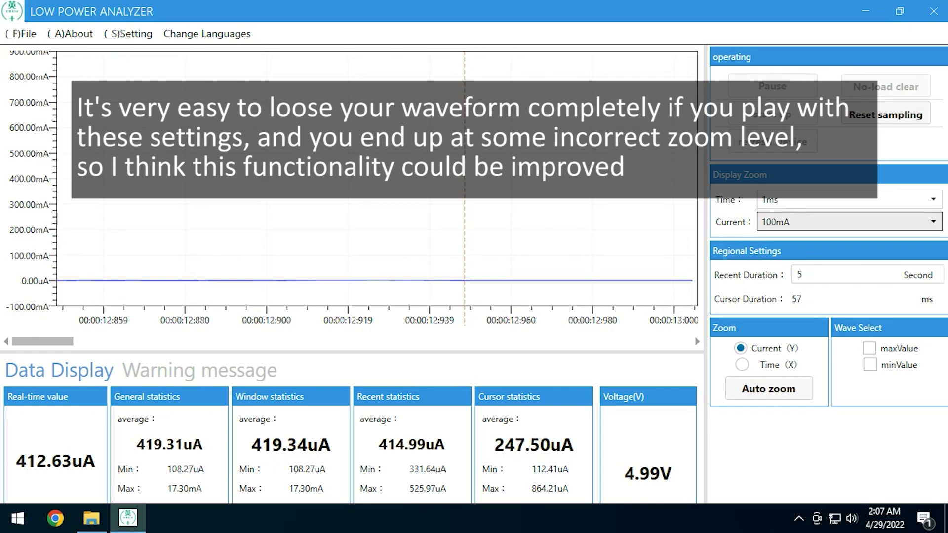
click(849, 199)
click(790, 252)
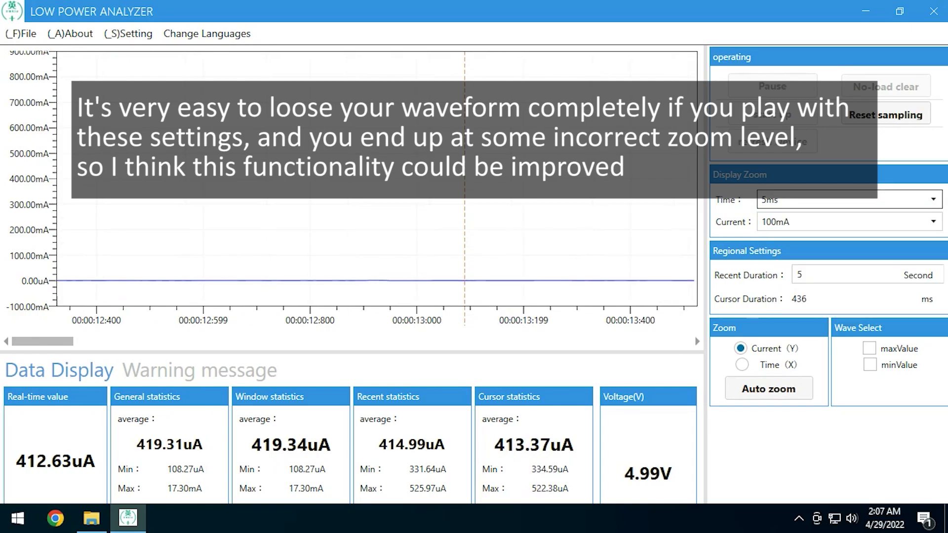
Zoom the waveform out and in along the time axis, then switch zooming to Current (Y).
click(741, 364)
scroll(375, 197, down, 3)
scroll(464, 197, up, 5)
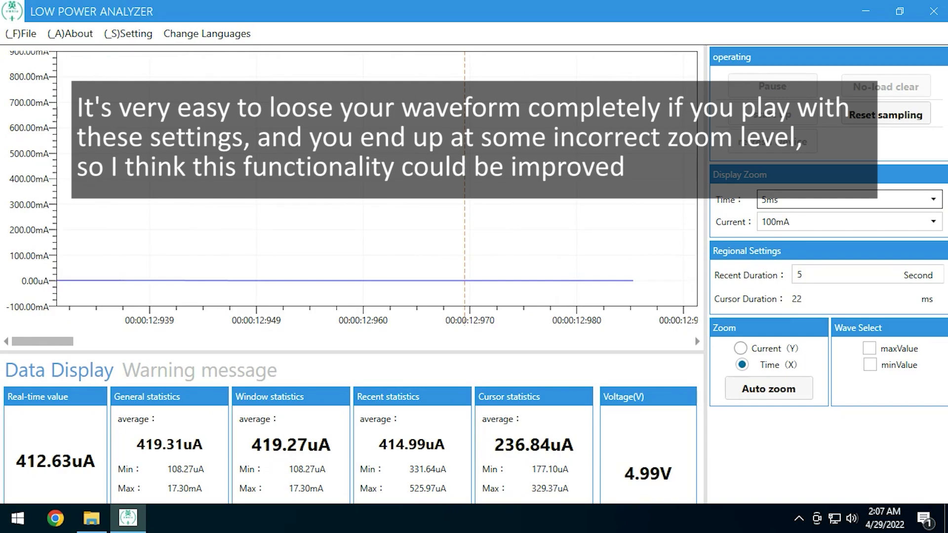
click(740, 347)
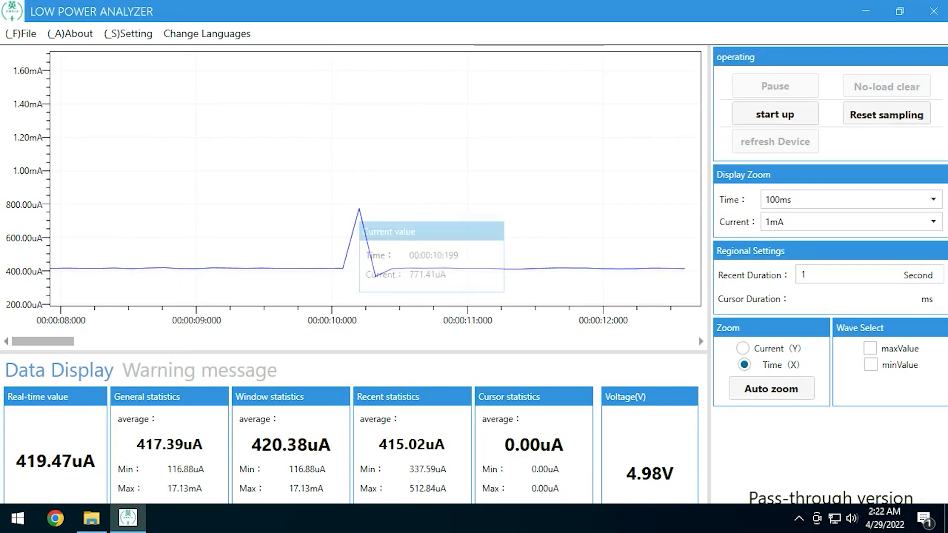
Show the maxValue wave and zoom the current axis around the spike near 10 seconds.
mouse_move(358, 212)
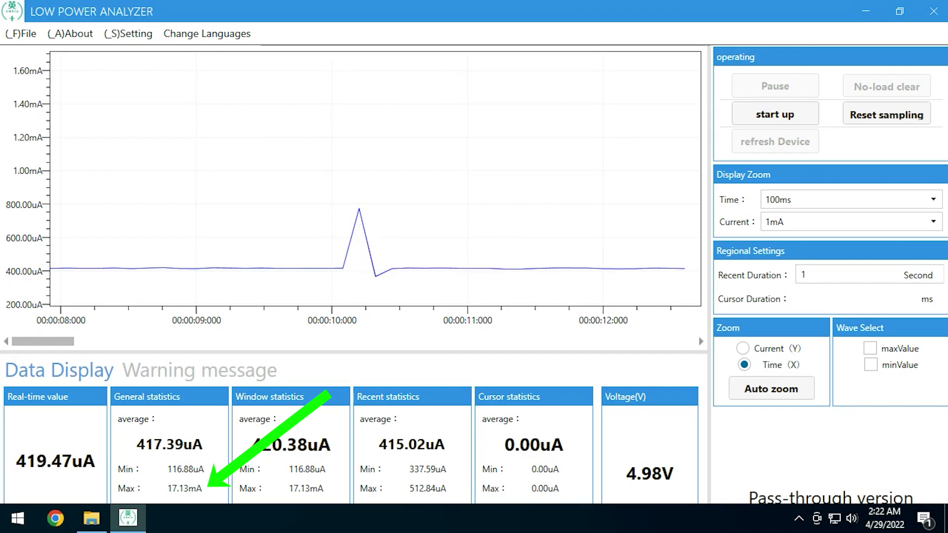
click(869, 348)
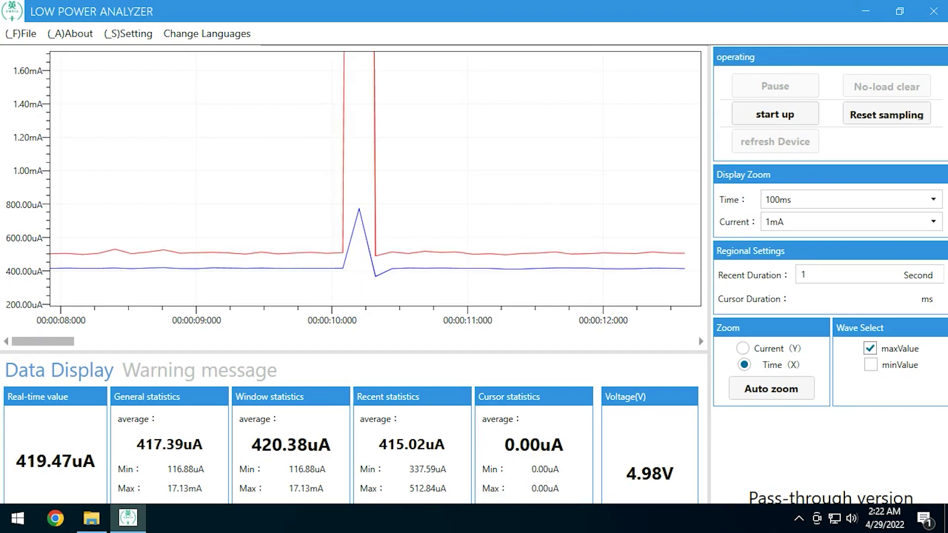
click(743, 348)
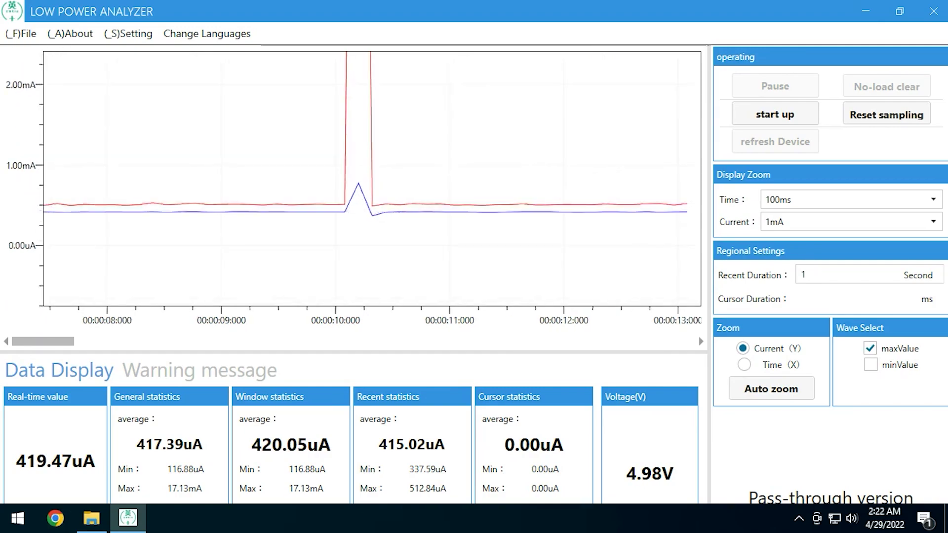
scroll(354, 172, down, 5)
mouse_move(354, 171)
scroll(354, 172, up, 5)
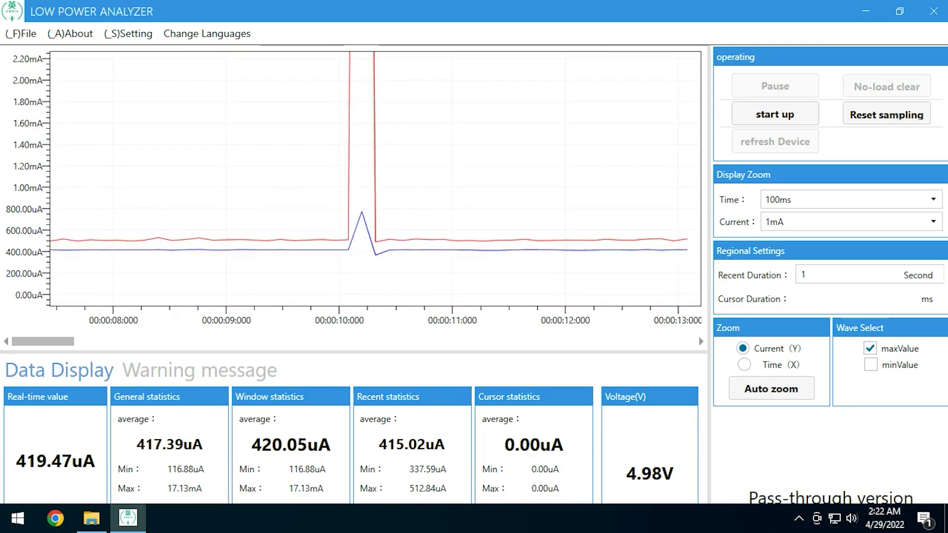
scroll(354, 172, up, 5)
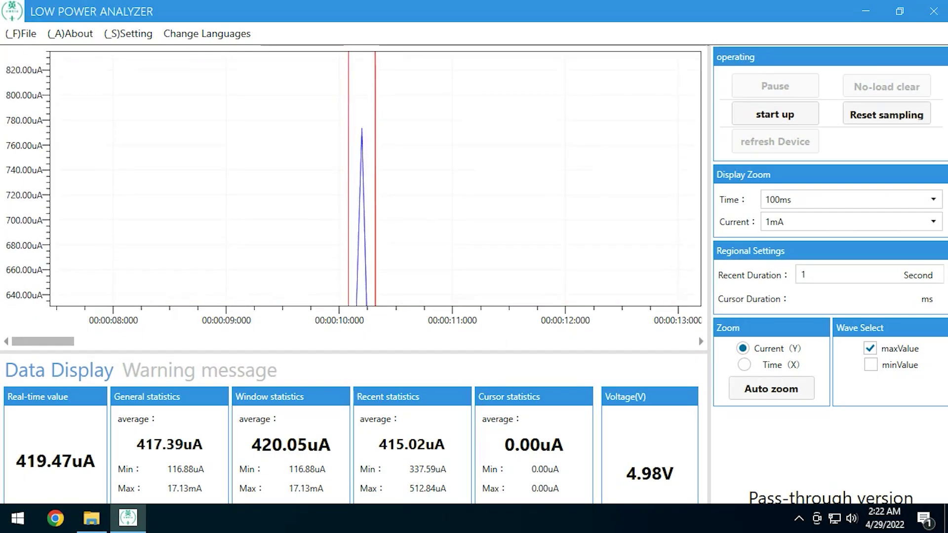
scroll(354, 172, up, 5)
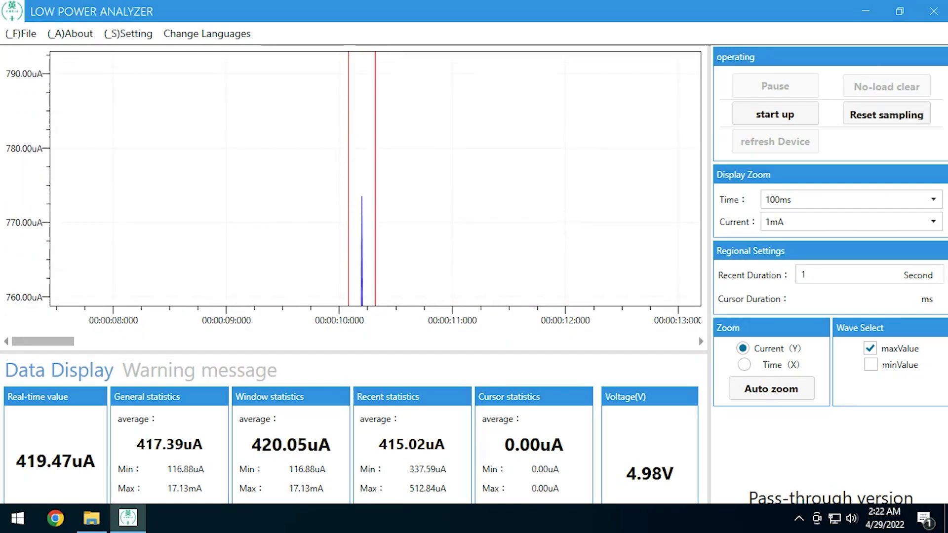
scroll(354, 171, up, 2)
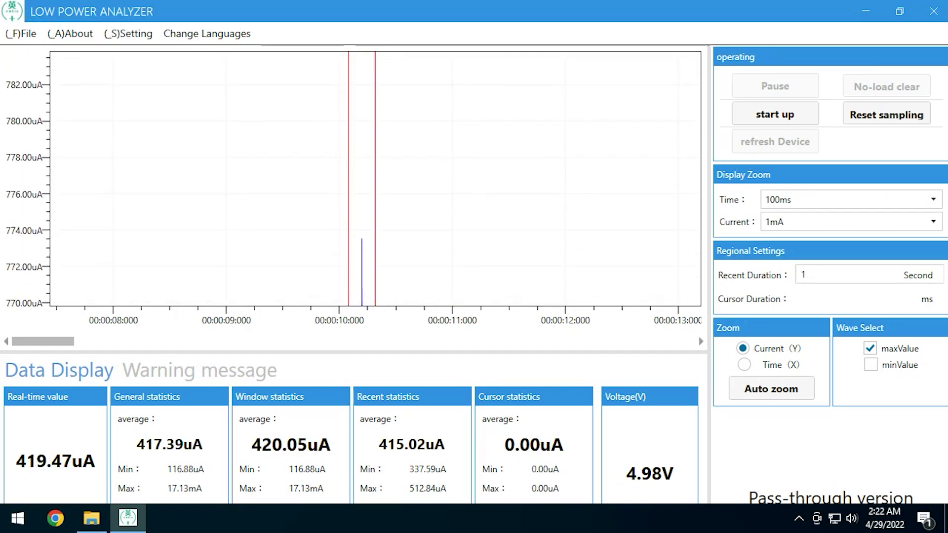
scroll(353, 172, down, 4)
Set the current display scale to 100mA and zoom in on the maxValue wave's peak.
click(850, 222)
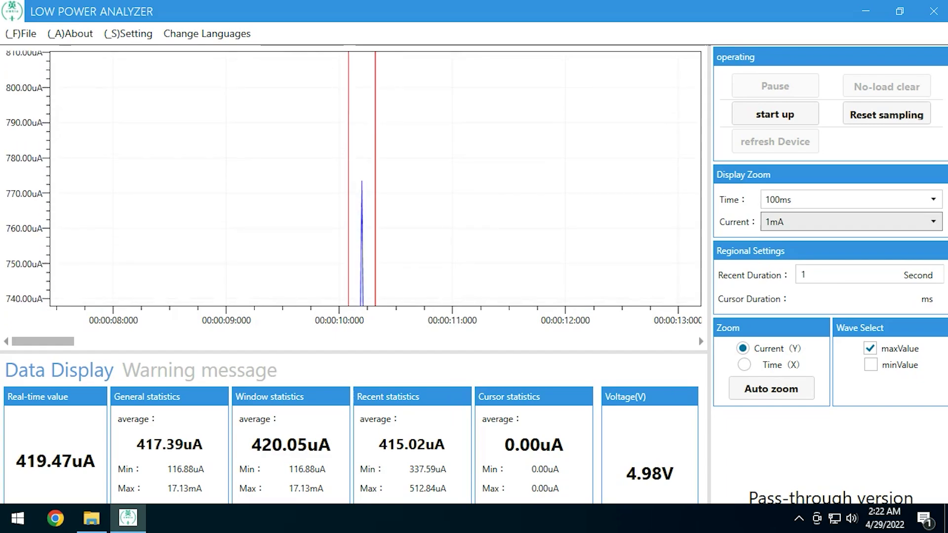
click(789, 271)
scroll(359, 279, up, 5)
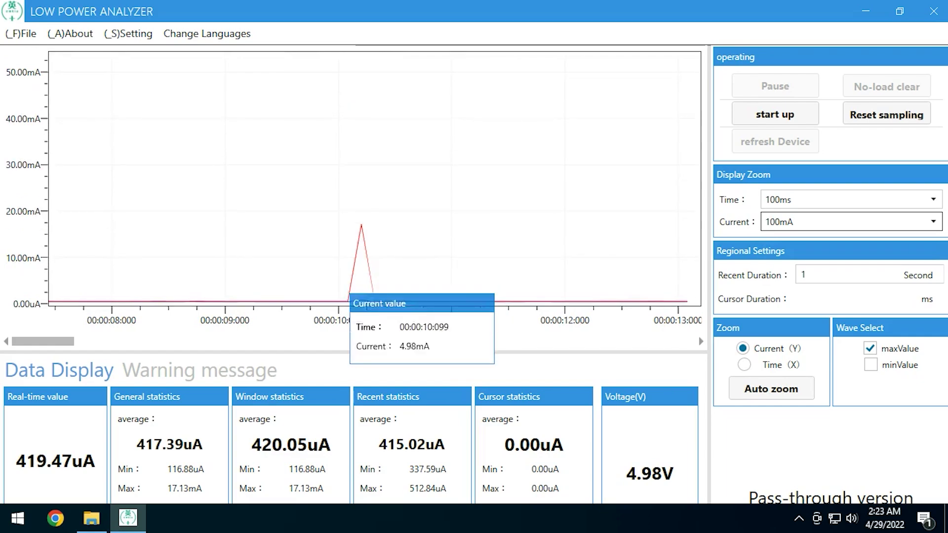
scroll(348, 295, up, 4)
scroll(348, 295, up, 3)
Save the recorded measurement data to the Desktop under the file name test.
click(21, 33)
click(40, 62)
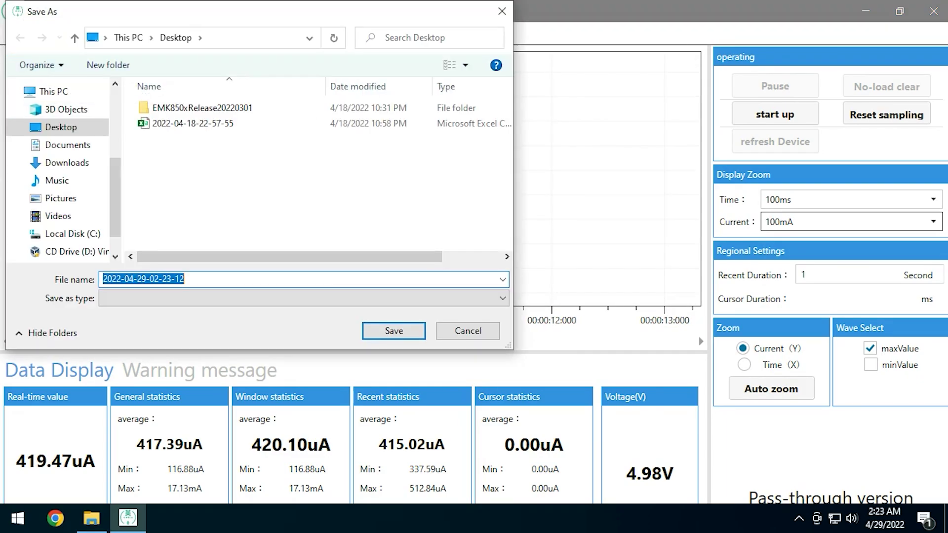
text(test)
click(393, 331)
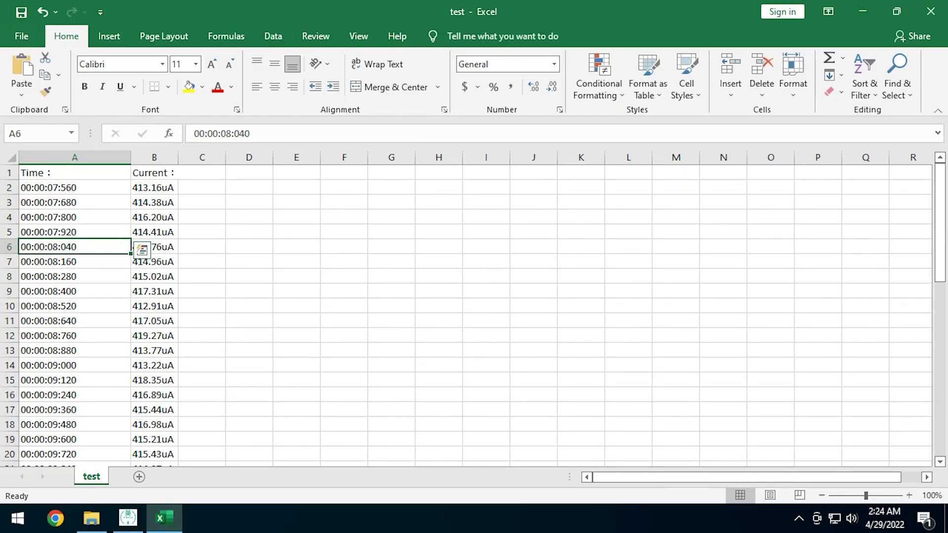
Review the exported time readings in the test spreadsheet by selecting cells A6 to A13.
drag(49, 247, 48, 351)
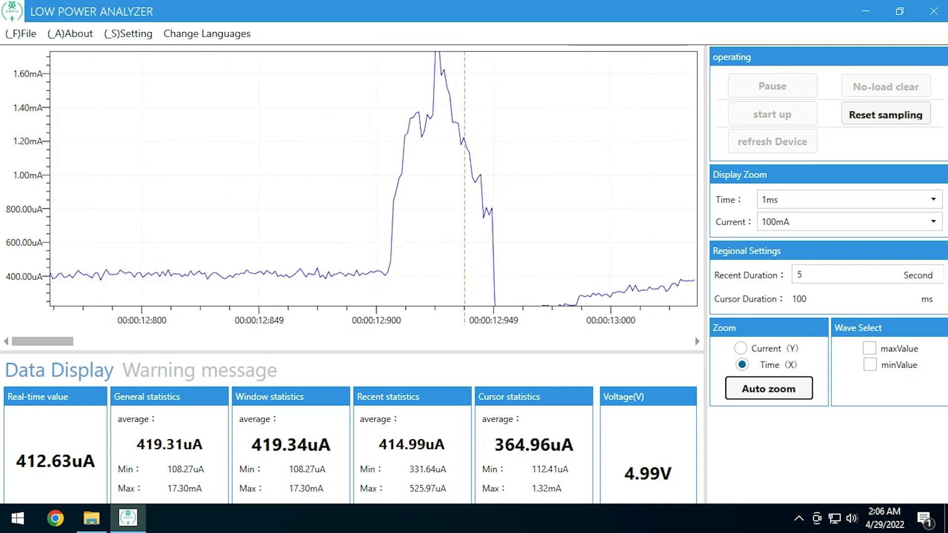
Switch to the Low Power Analyzer and inspect the tip of the current spike near 00:00:12:926, zooming along the time and current axes.
scroll(402, 177, down, 3)
scroll(402, 177, up, 3)
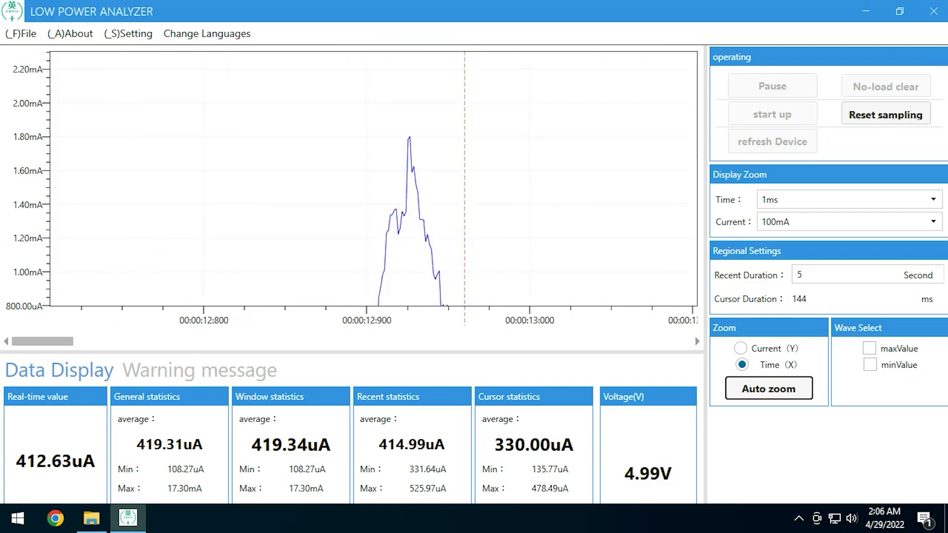
scroll(402, 134, up, 10)
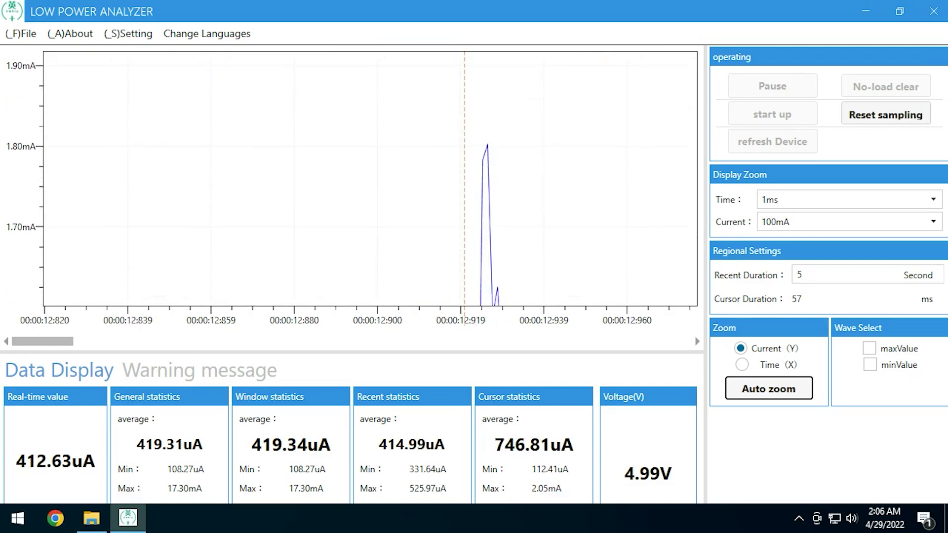
scroll(402, 134, up, 3)
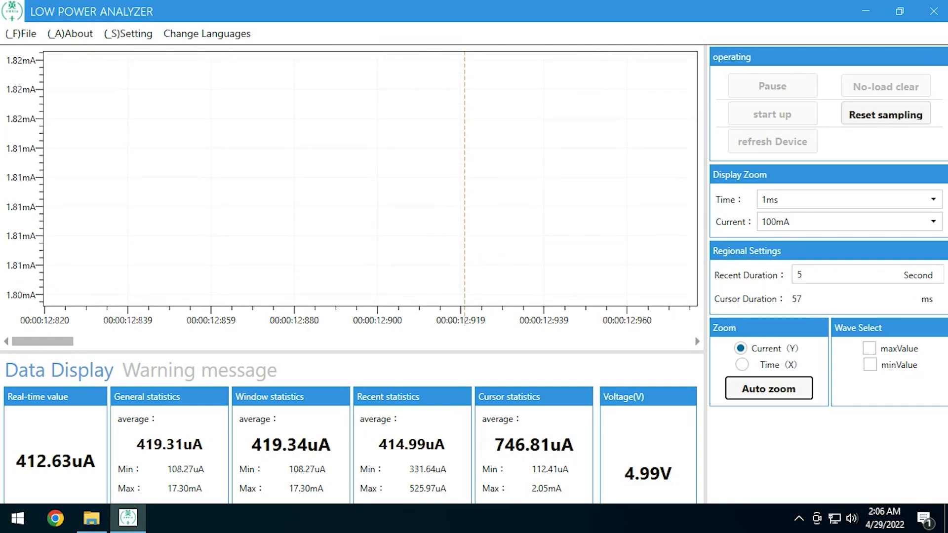
drag(486, 208, 378, 166)
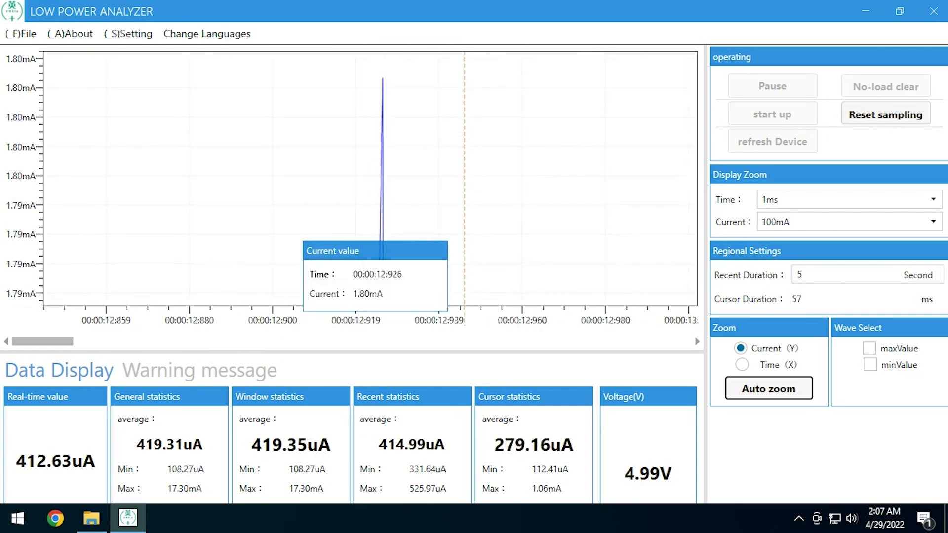
scroll(378, 168, down, 2)
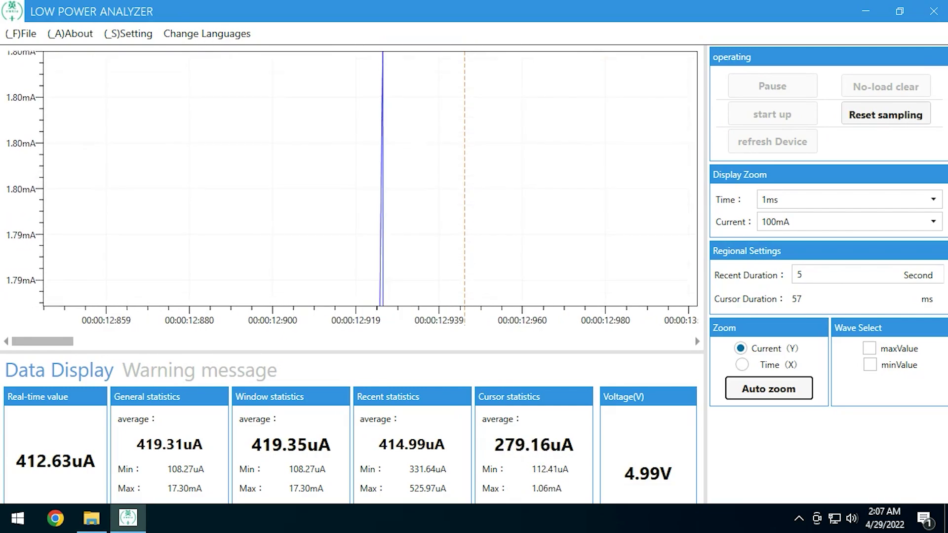